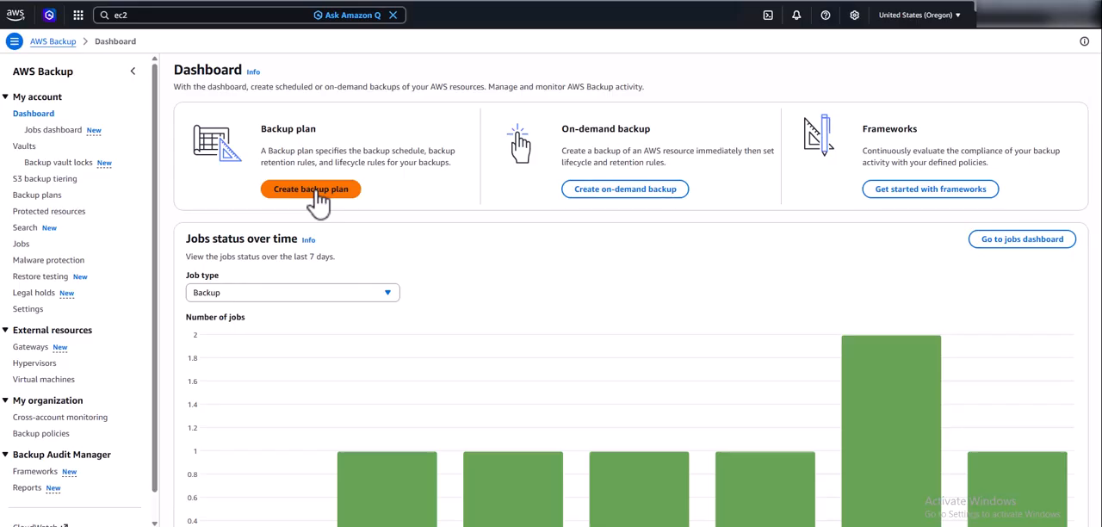
Start a backup plan from the Daily-35day-Retention template and name it BackupPlan1.
left_click(316, 192)
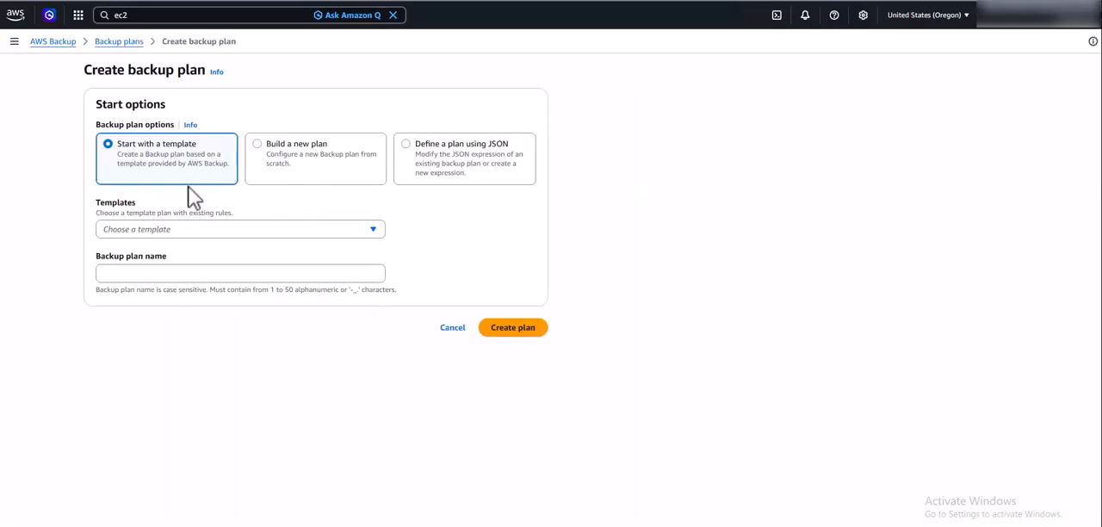
left_click(376, 233)
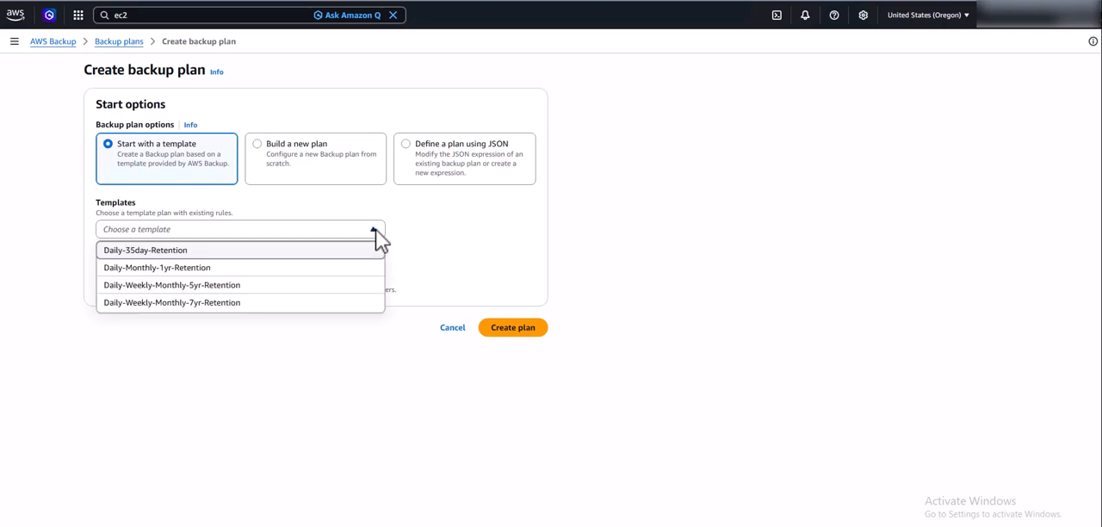
left_click(313, 252)
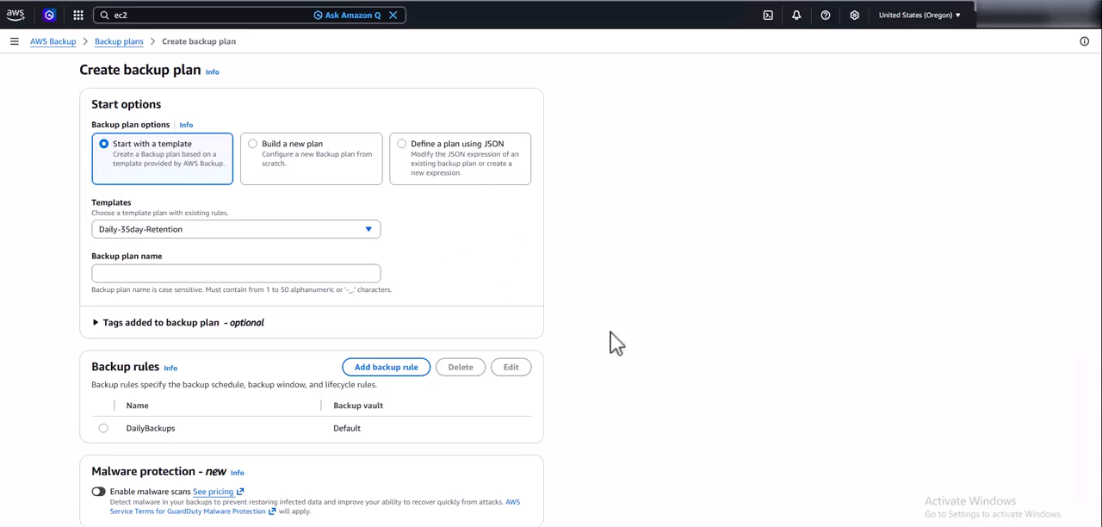
left_click(339, 275)
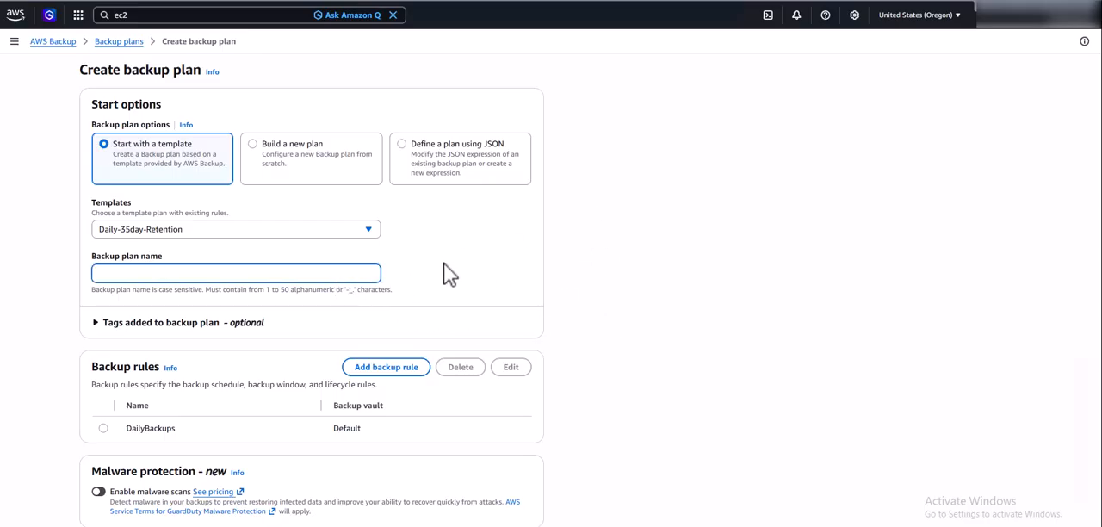
type("BackupPlan1")
Start an additional backup rule named Weekly and set its backup frequency to Weekly.
scroll(461, 296, "down", 2)
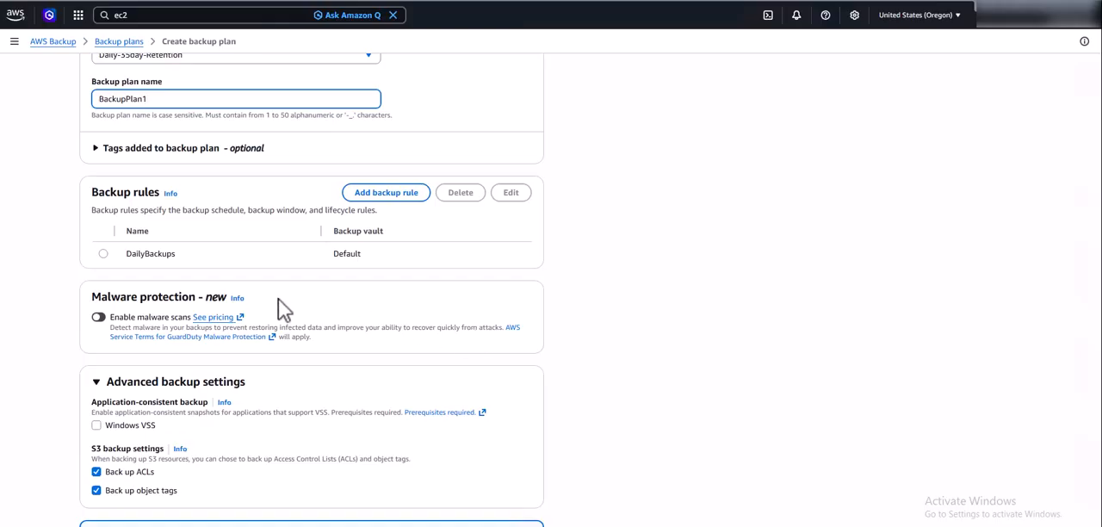
left_click(392, 194)
left_click(277, 251)
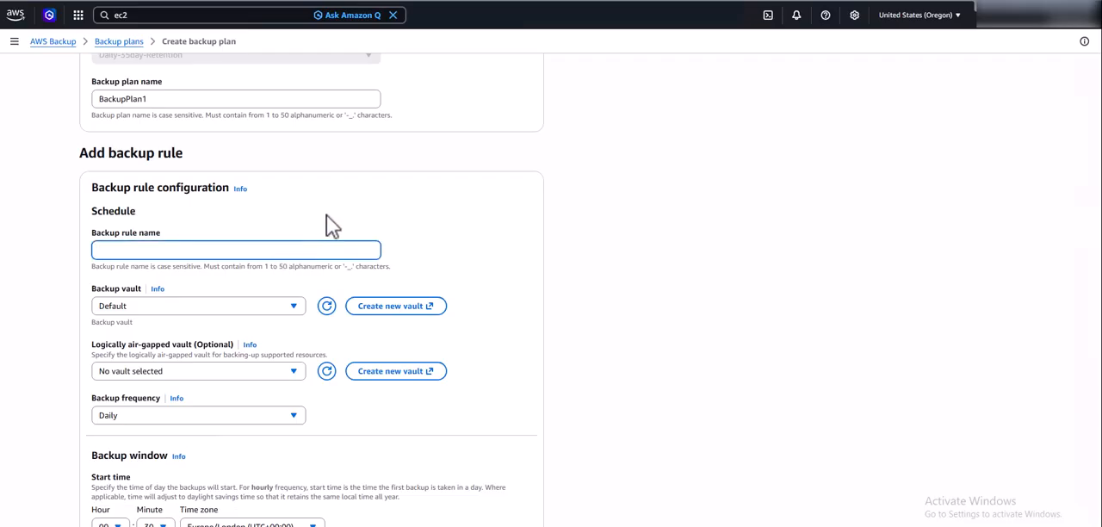
type("Weekly")
scroll(421, 429, "down", 1)
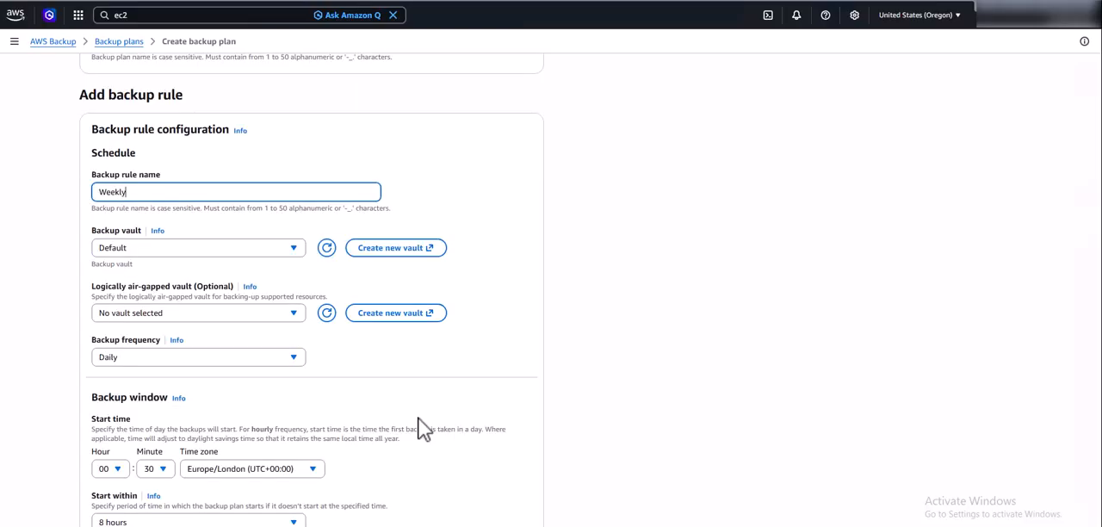
left_click(295, 358)
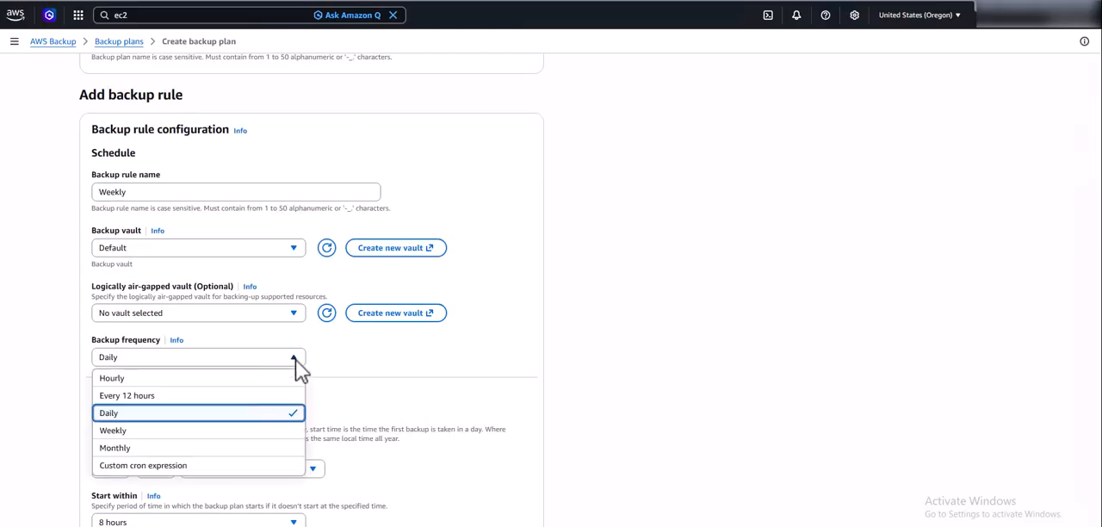
left_click(211, 430)
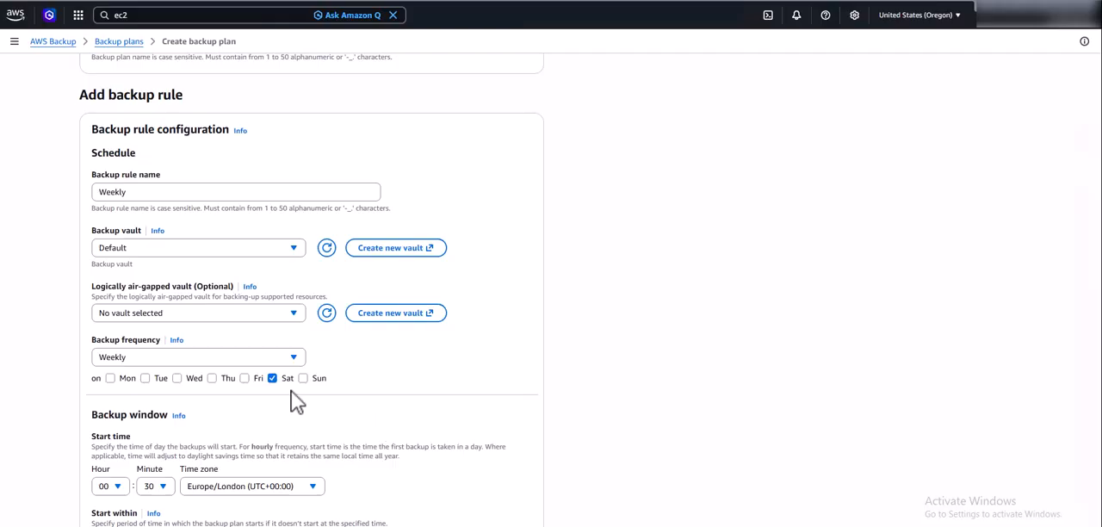
Set the backup window's start time zone to America/Chicago (UTC-05:00).
scroll(472, 424, "down", 2)
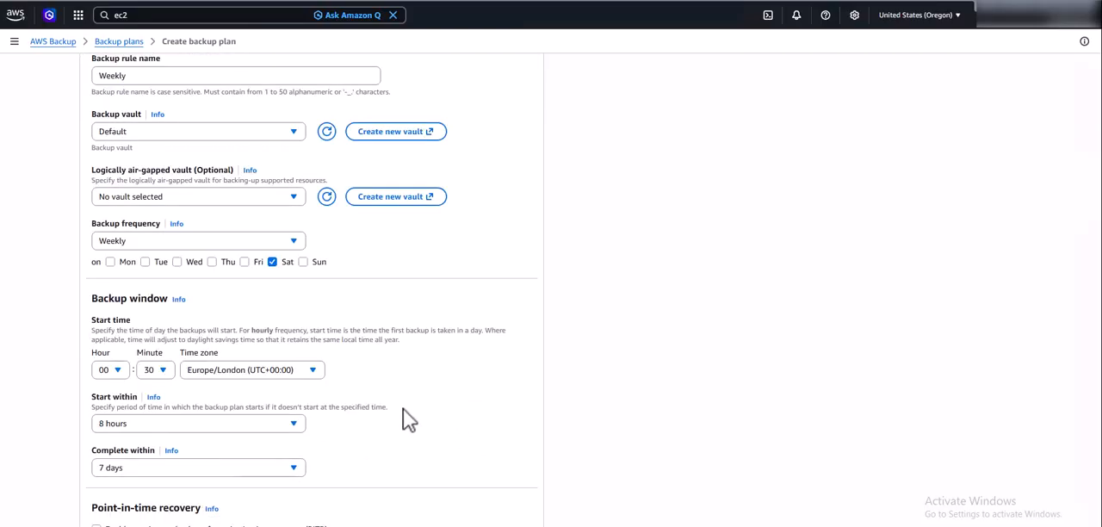
left_click(313, 370)
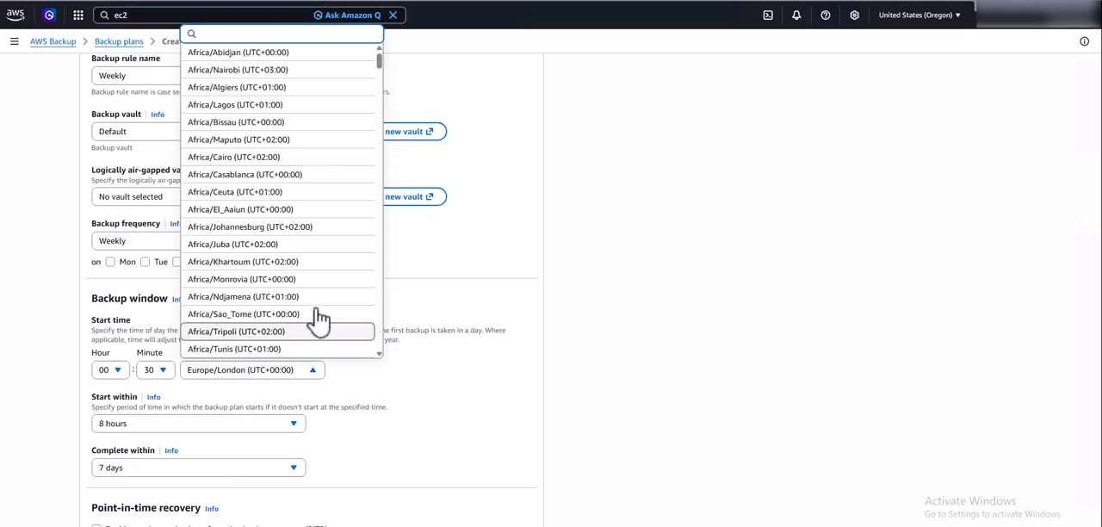
scroll(327, 267, "down", 2)
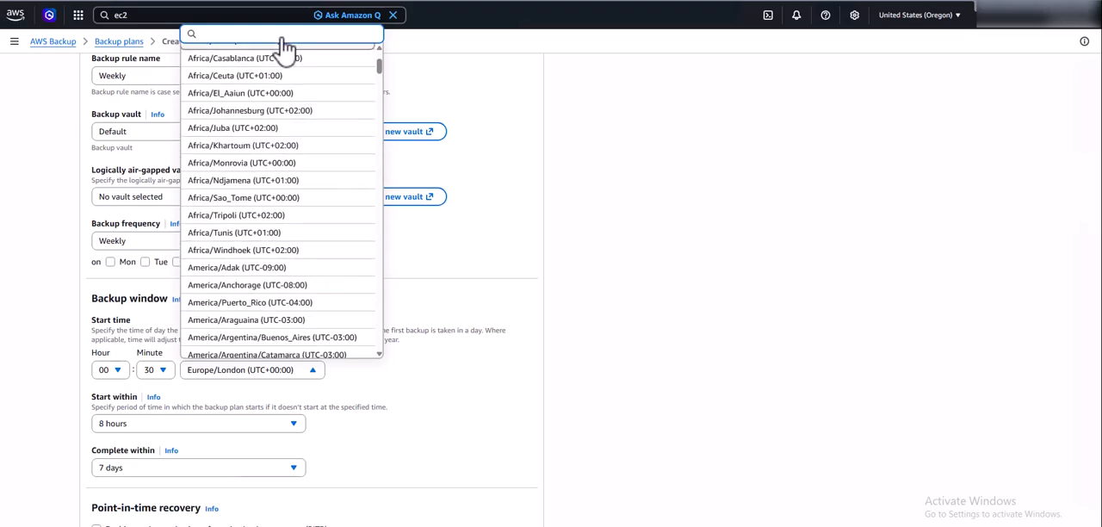
type("chic")
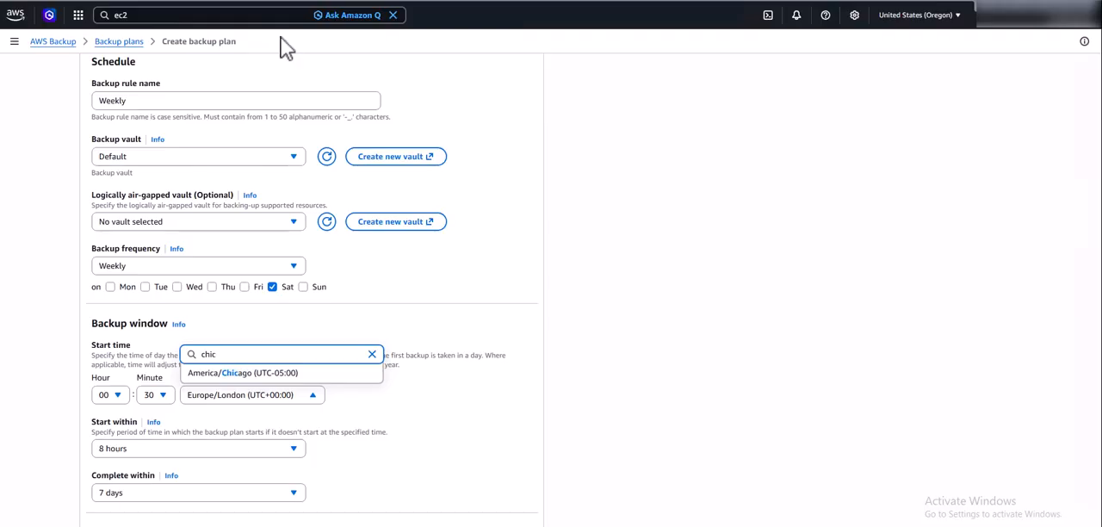
left_click(254, 372)
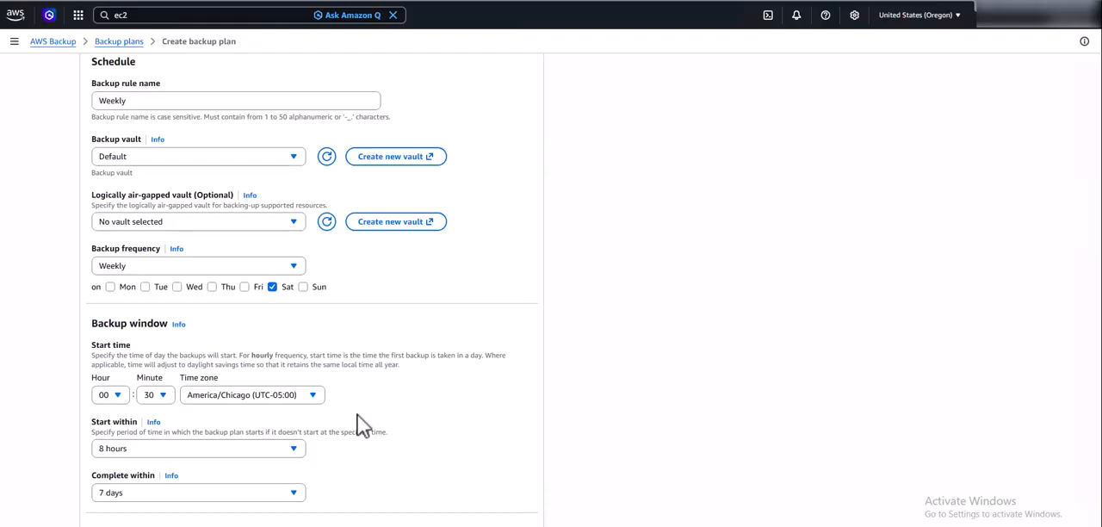
Set the backup window to start within 1 hour and complete within 10 hours.
scroll(374, 454, "down", 1)
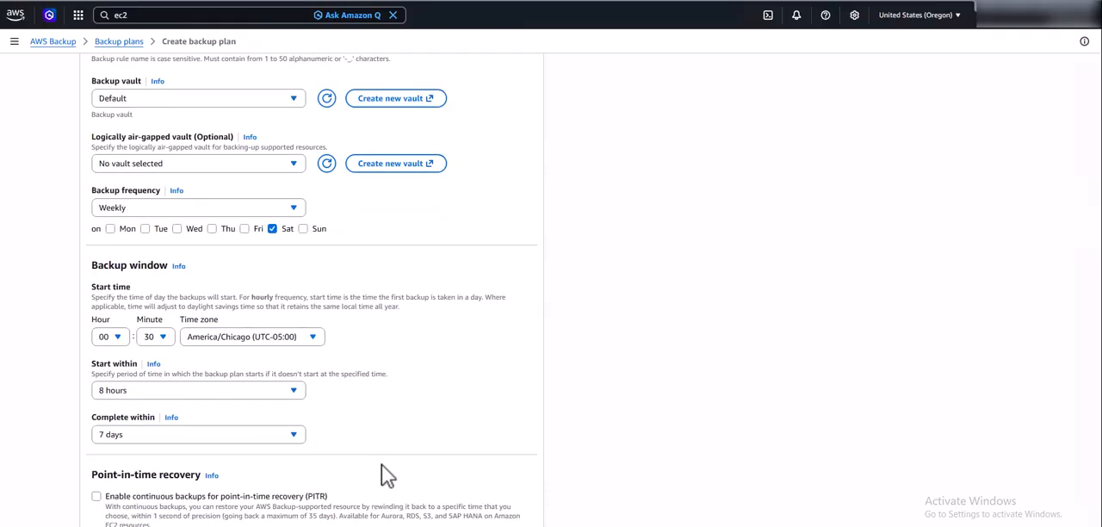
left_click(293, 391)
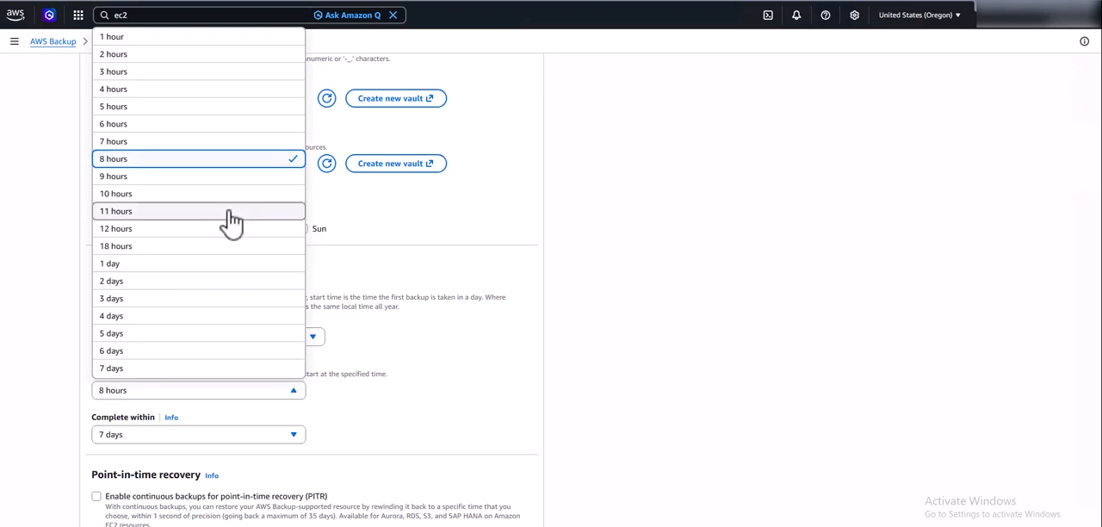
left_click(140, 37)
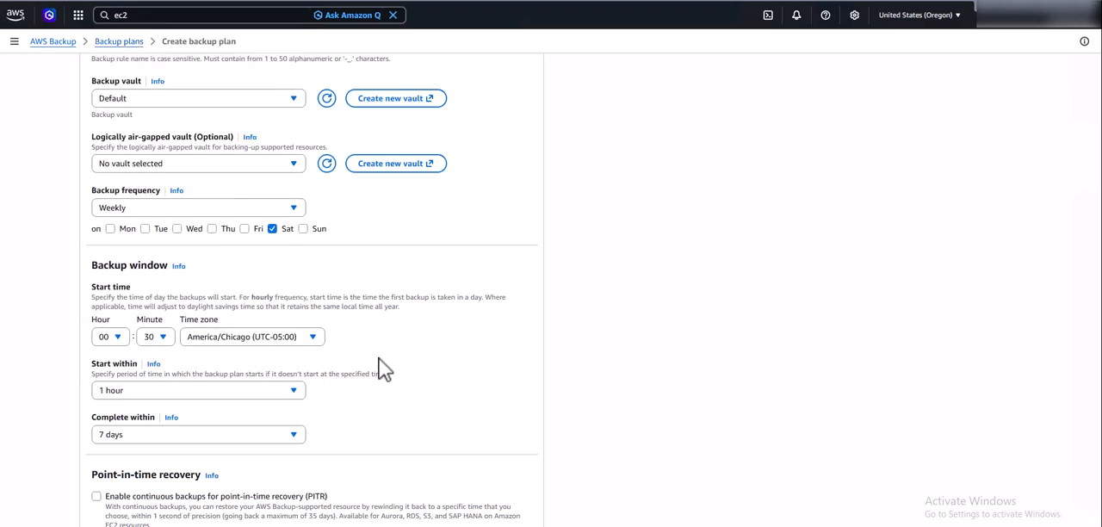
scroll(381, 381, "down", 1)
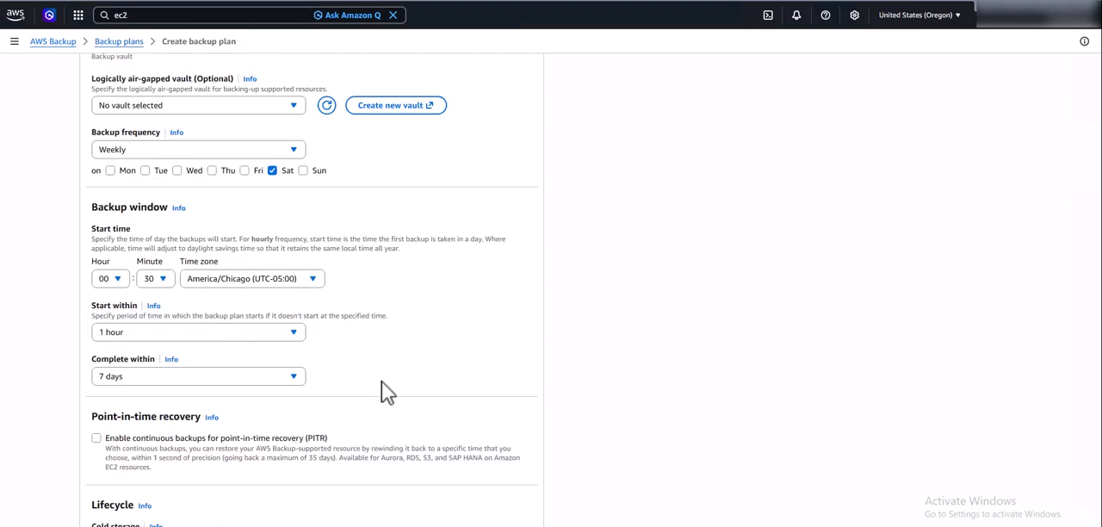
left_click(295, 376)
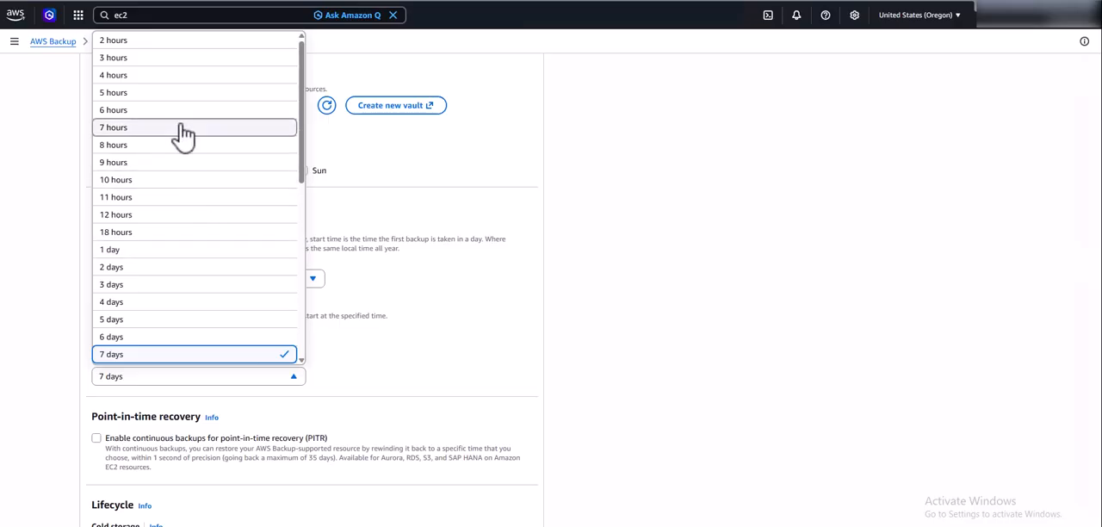
left_click(164, 190)
Set the Weekly rule's total retention period to 2 days.
scroll(430, 352, "down", 2)
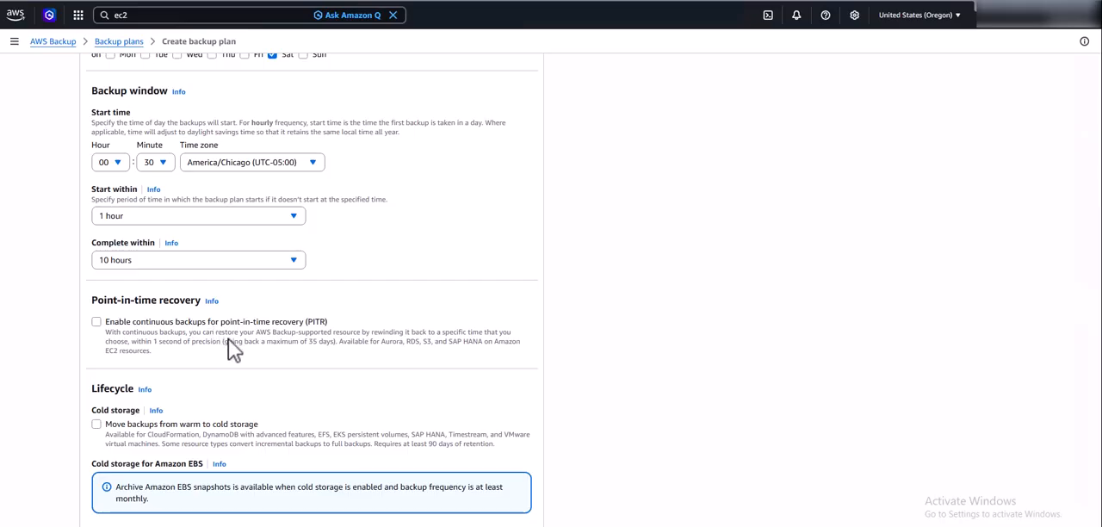
scroll(272, 358, "down", 3)
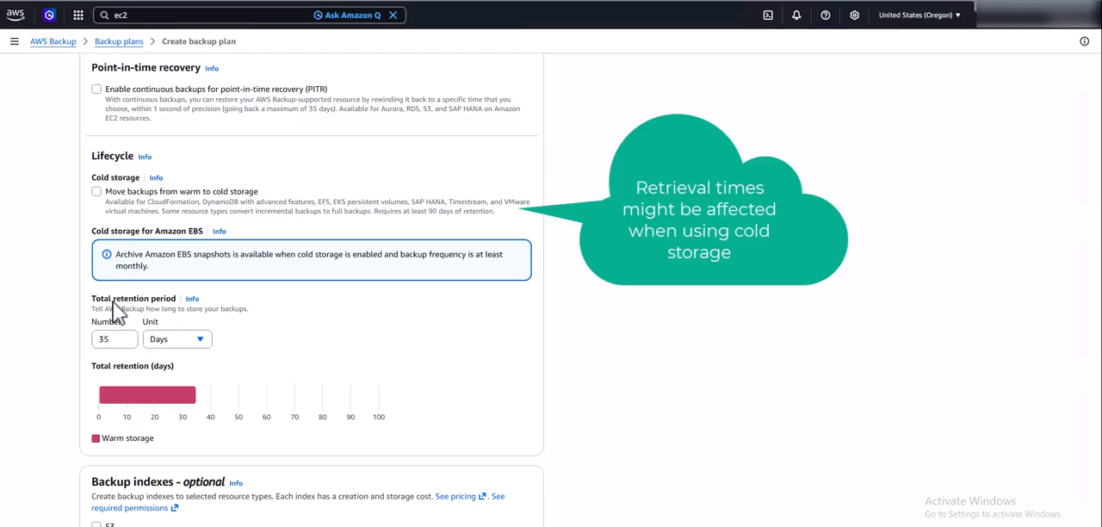
double_click(98, 339)
type("2")
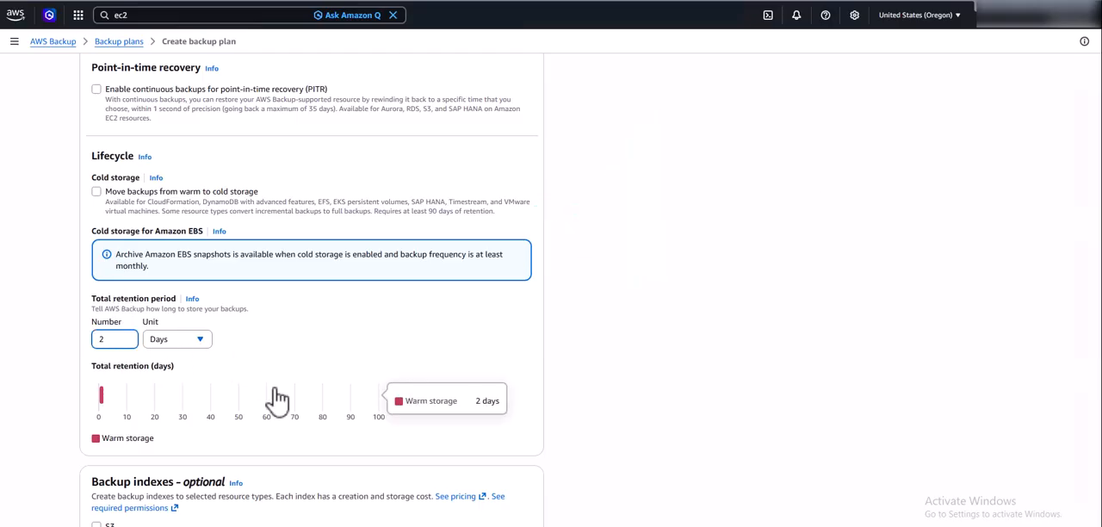
Review the optional index, scan mode and copy destination Region settings, and add the Weekly rule to the plan.
scroll(275, 393, "down", 2)
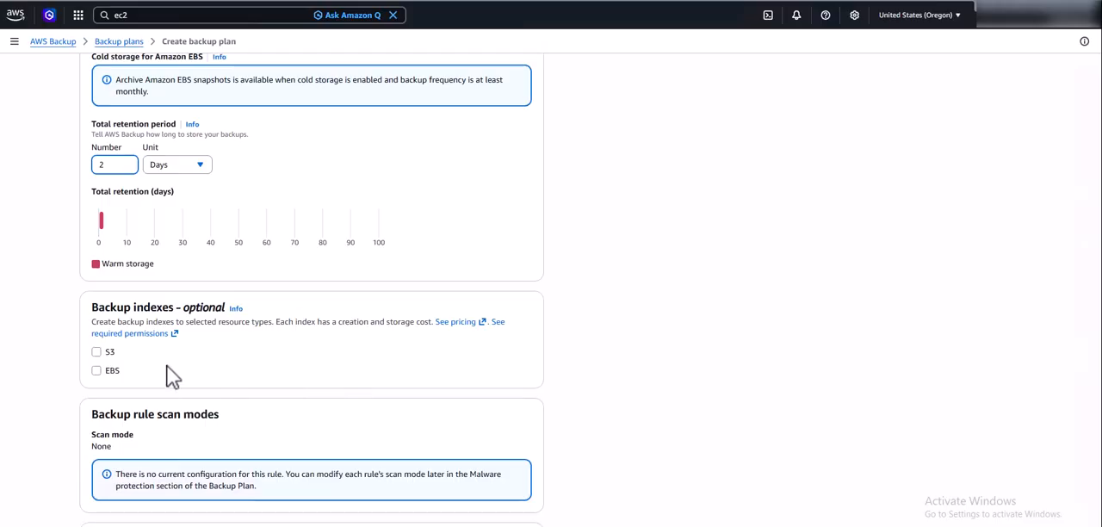
scroll(353, 375, "down", 1)
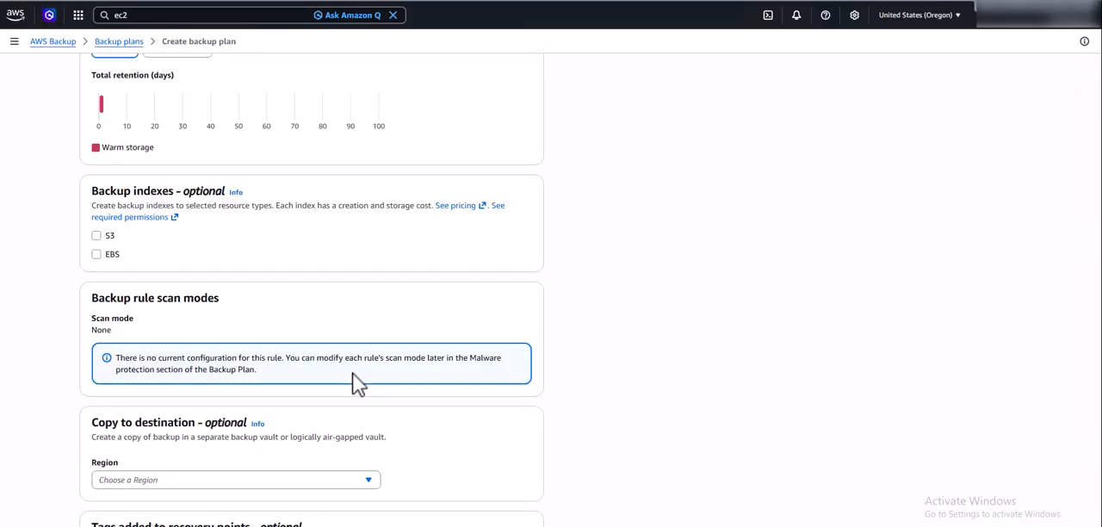
scroll(352, 373, "down", 2)
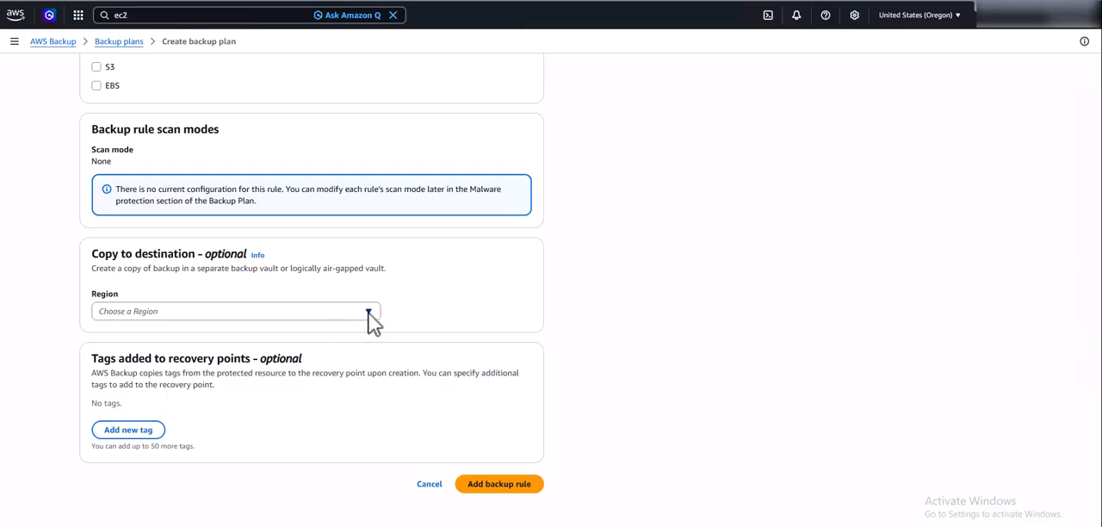
left_click(368, 314)
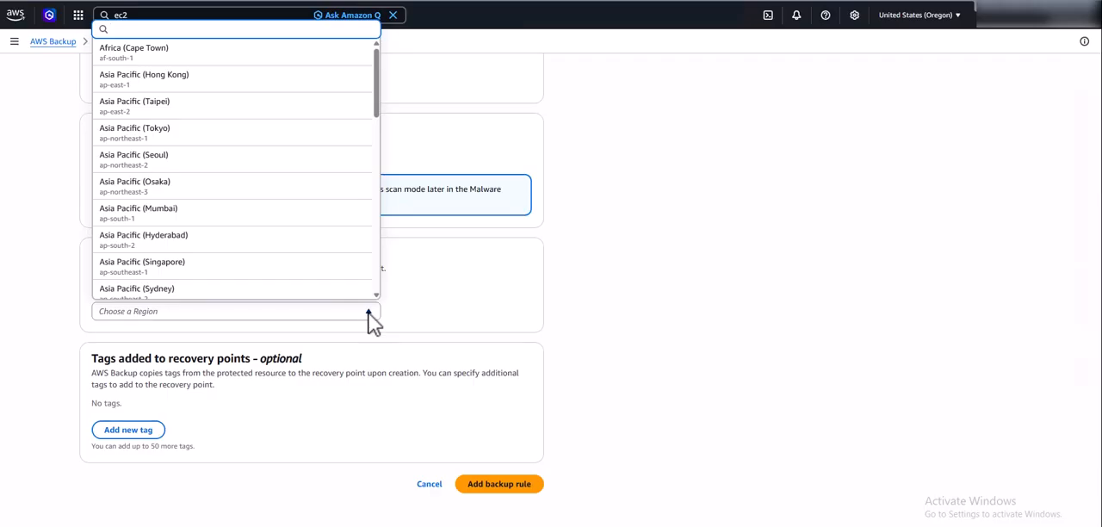
scroll(330, 282, "down", 8)
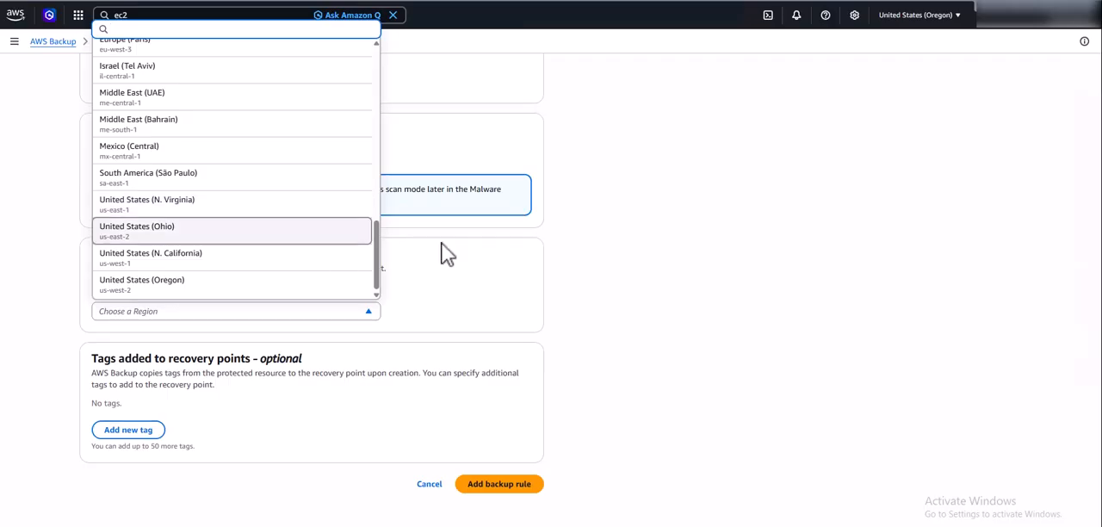
left_click(631, 286)
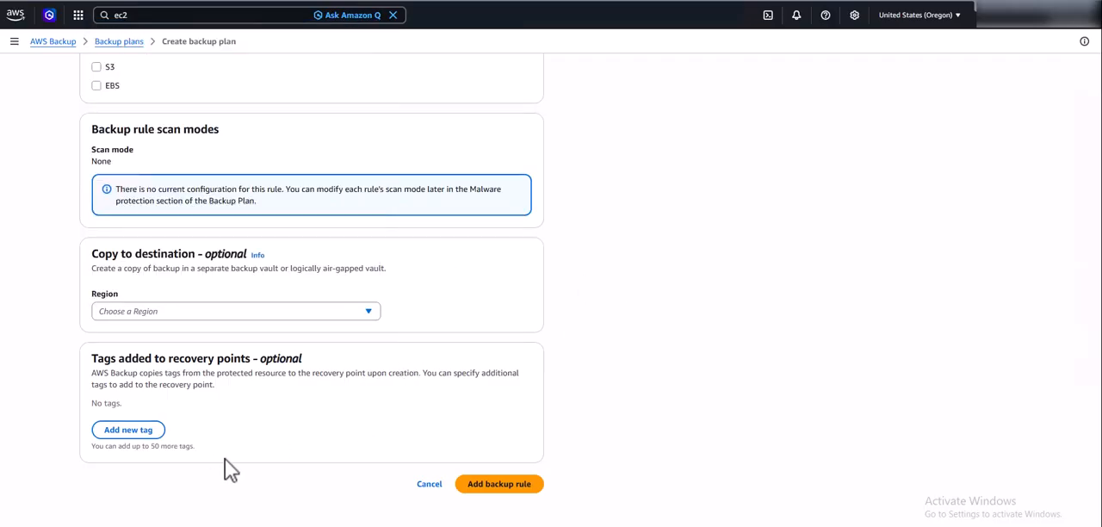
left_click(512, 488)
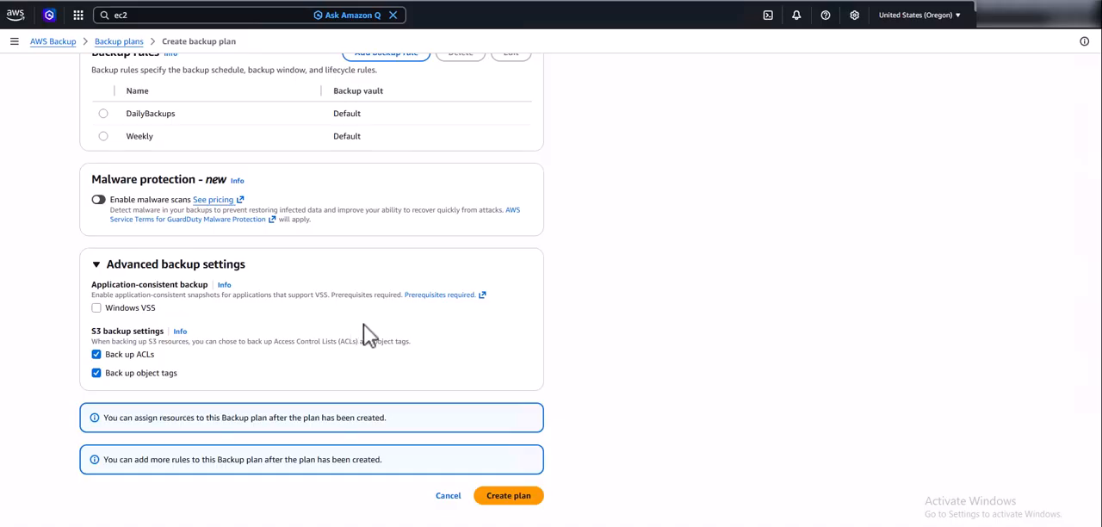
Check the documentation on Windows VSS backup prerequisites and create the backup plan.
left_click(425, 297)
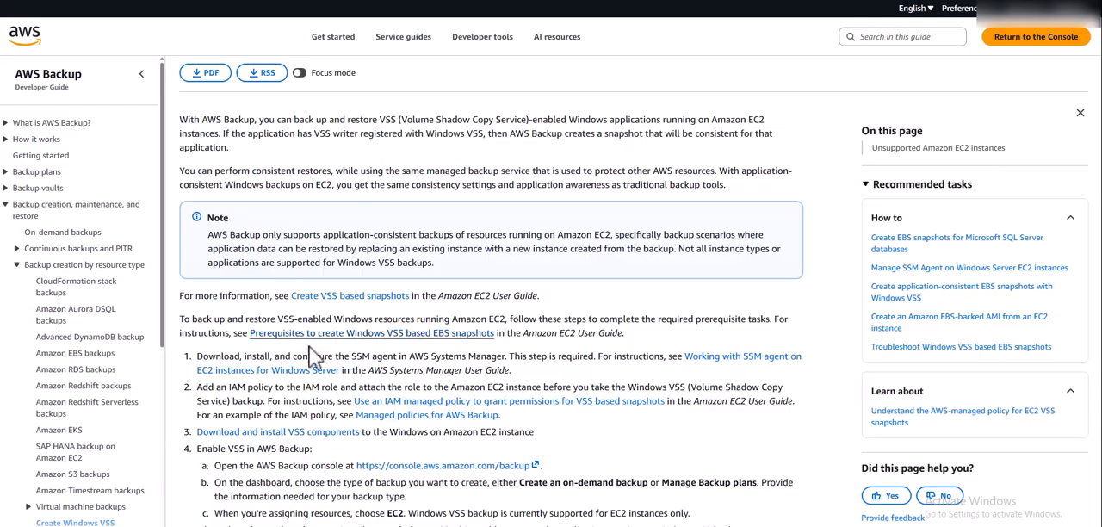
left_click(206, 0)
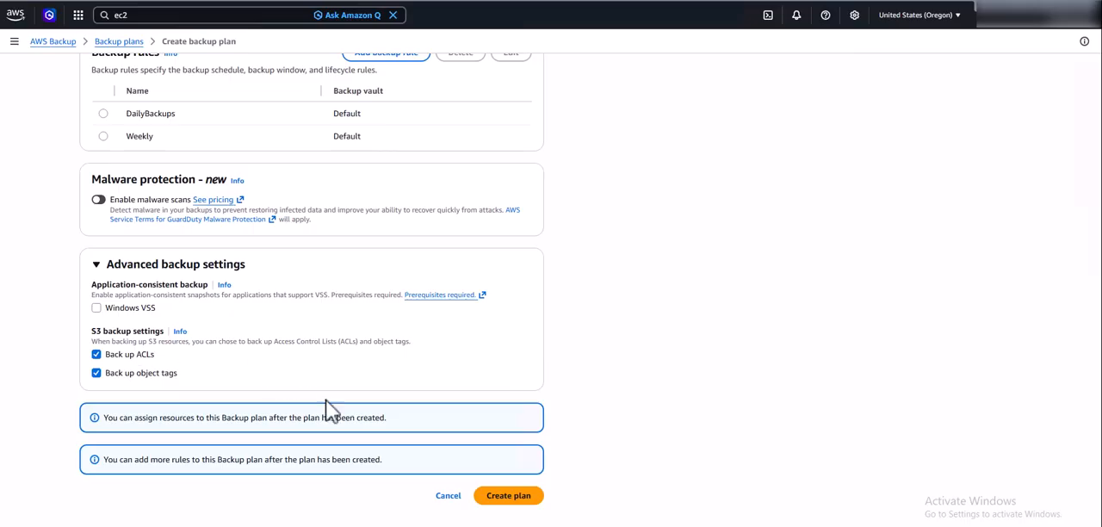
left_click(506, 495)
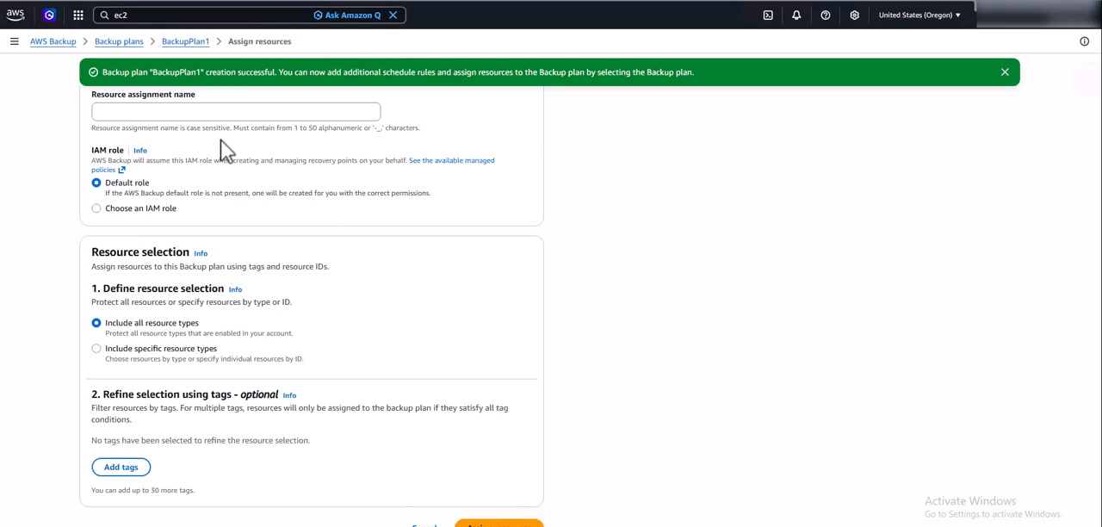
Open the existing MyBackupPlan and examine its backup rules, resource assignments and backup jobs.
left_click(120, 43)
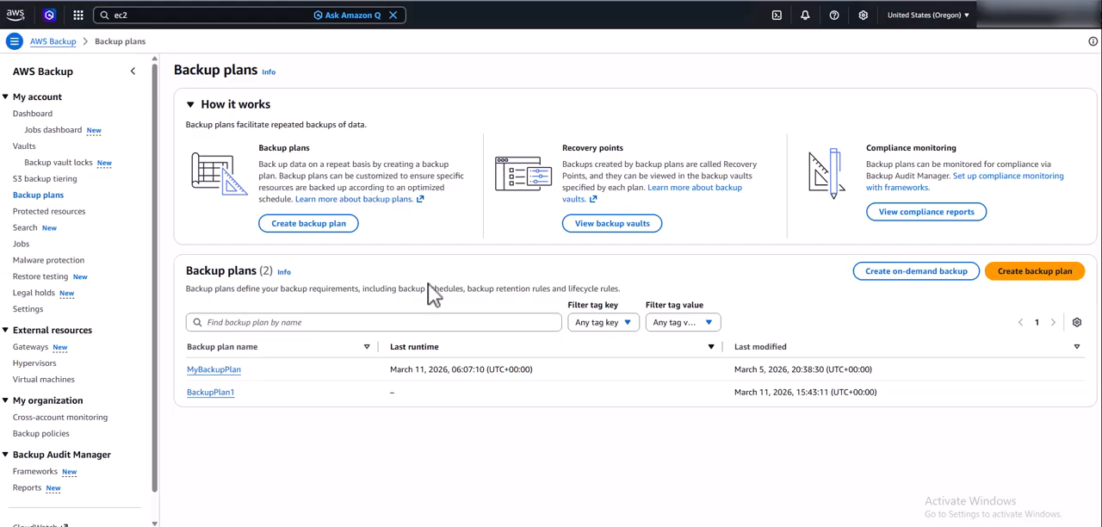
left_click(216, 370)
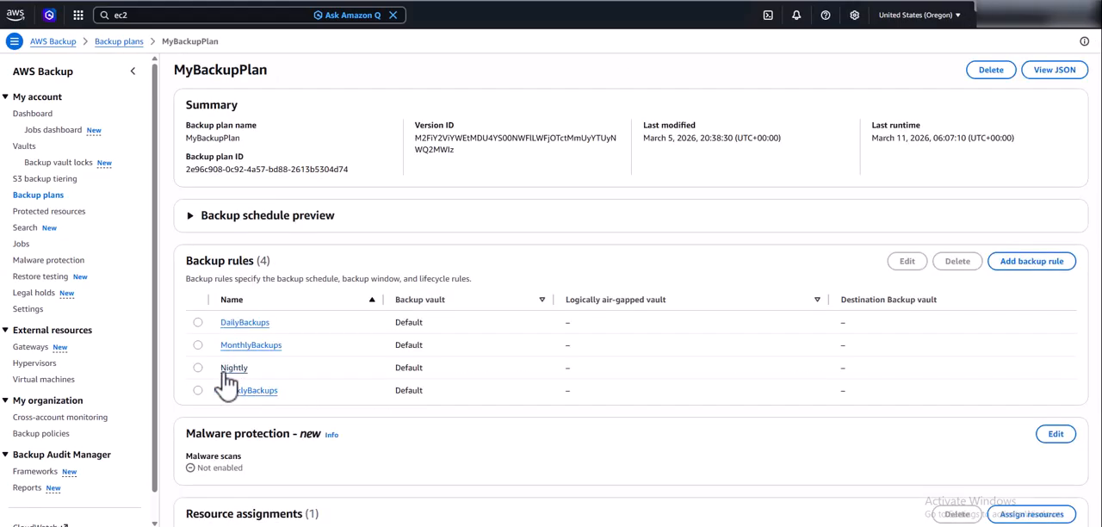
scroll(453, 463, "down", 4)
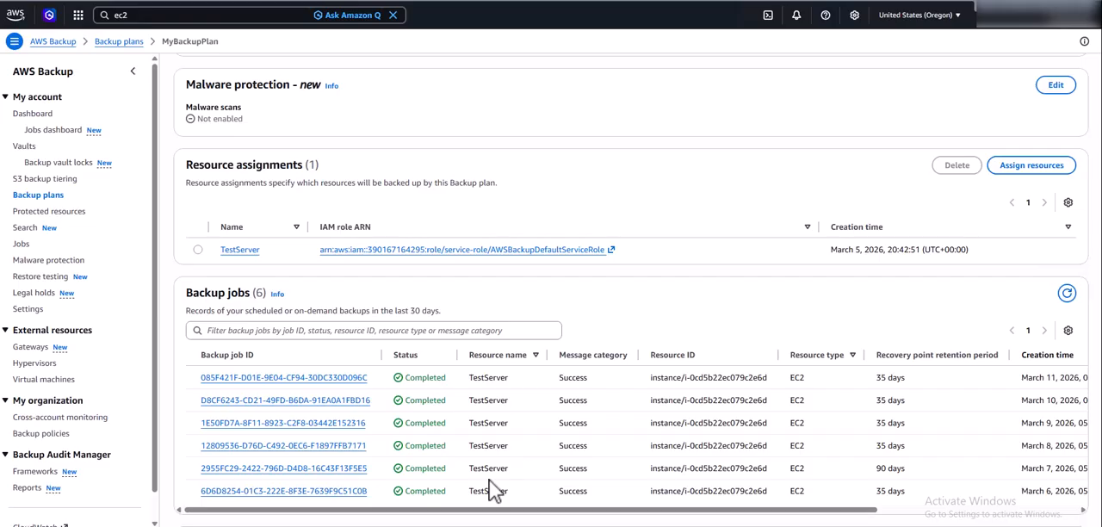
Review the newest backup job's details and select the March 11, 2026 recovery point of the protected TestServer resource.
left_click(335, 379)
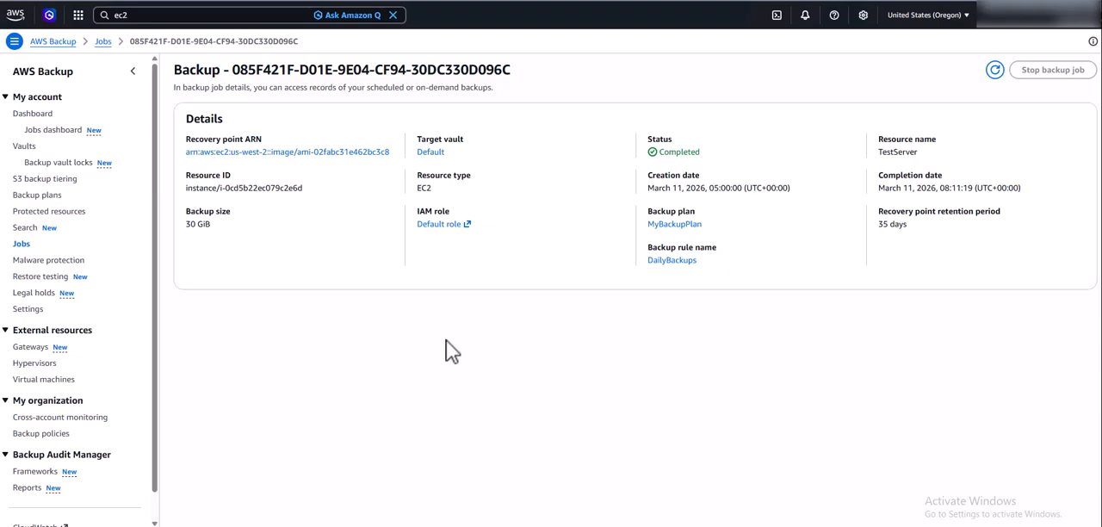
left_click(80, 214)
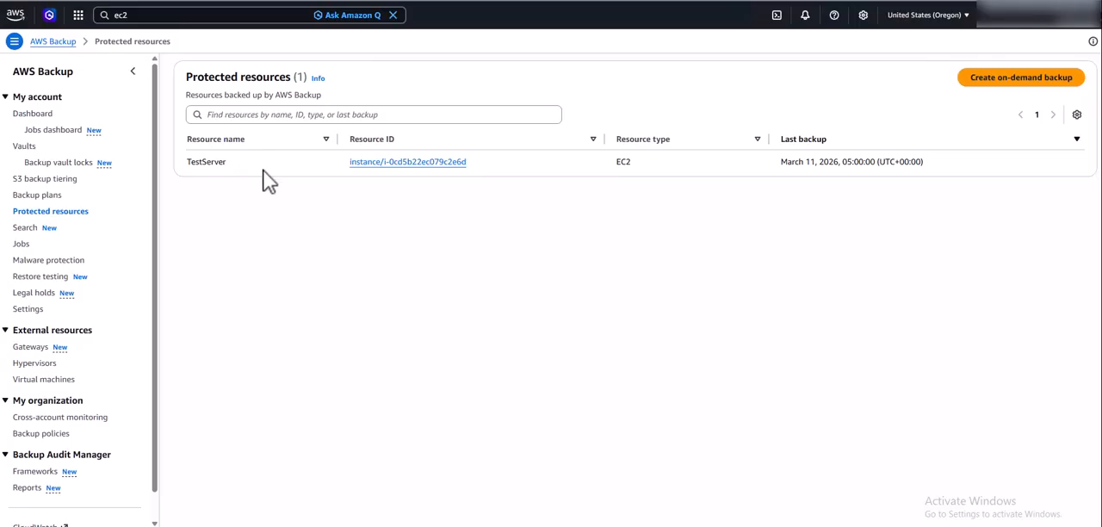
left_click(401, 171)
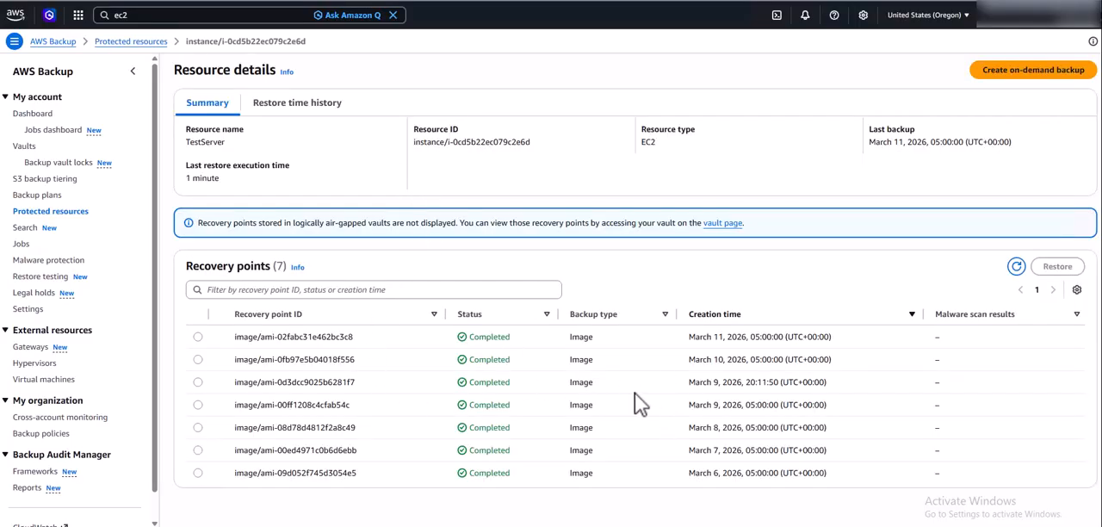
left_click(198, 336)
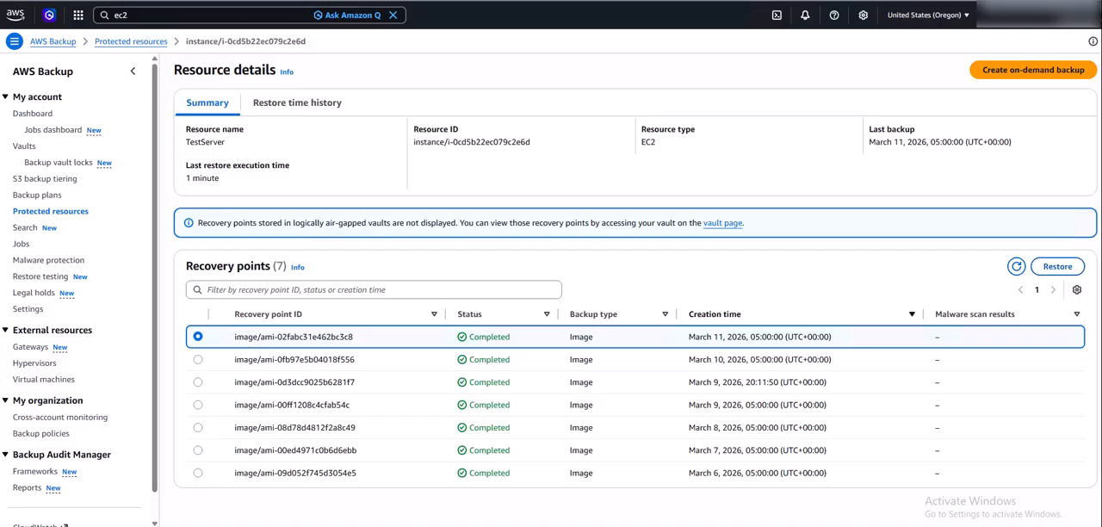
Switch to the EC2 console and refresh the list of running instances to examine the TestServer instances.
key("ctrl+Tab")
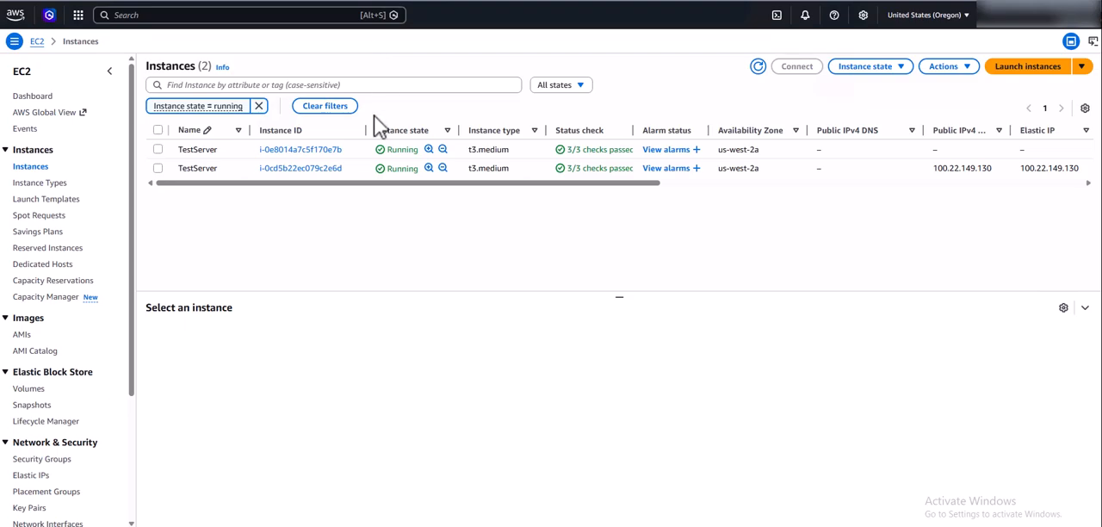
left_click(758, 67)
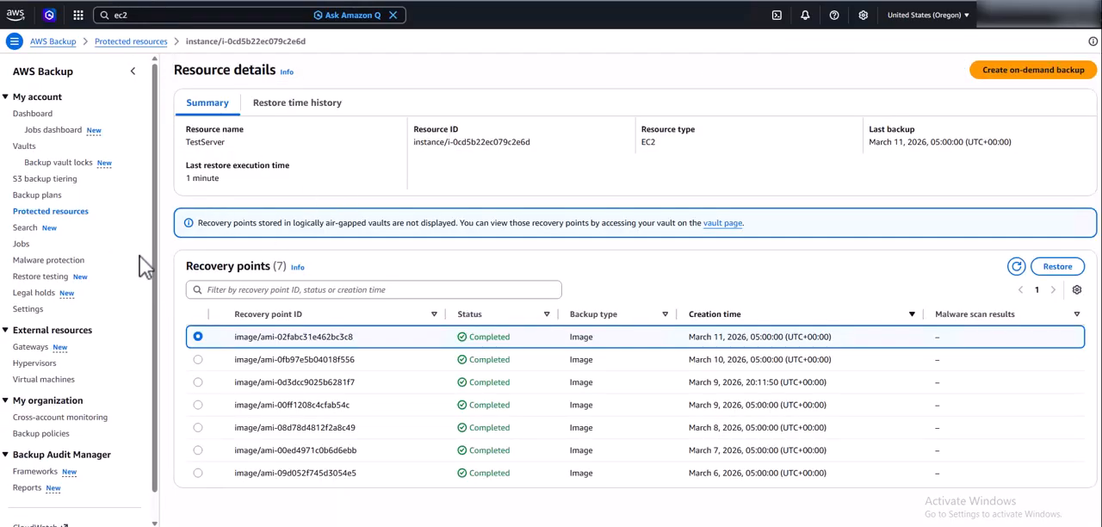
Return to AWS Backup and look through its malware protection, restore testing, hypervisors and virtual machines pages.
left_click(67, 262)
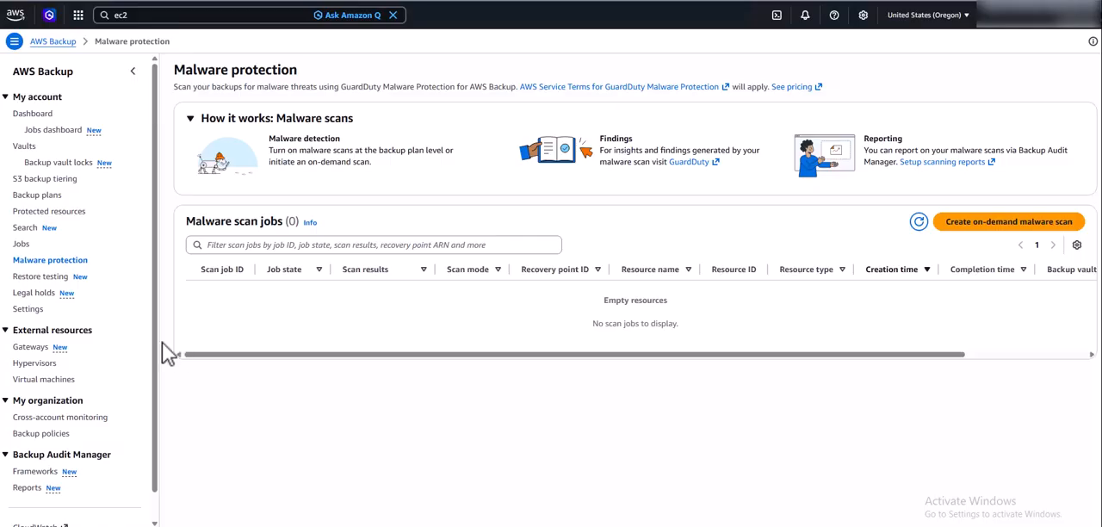
left_click(42, 277)
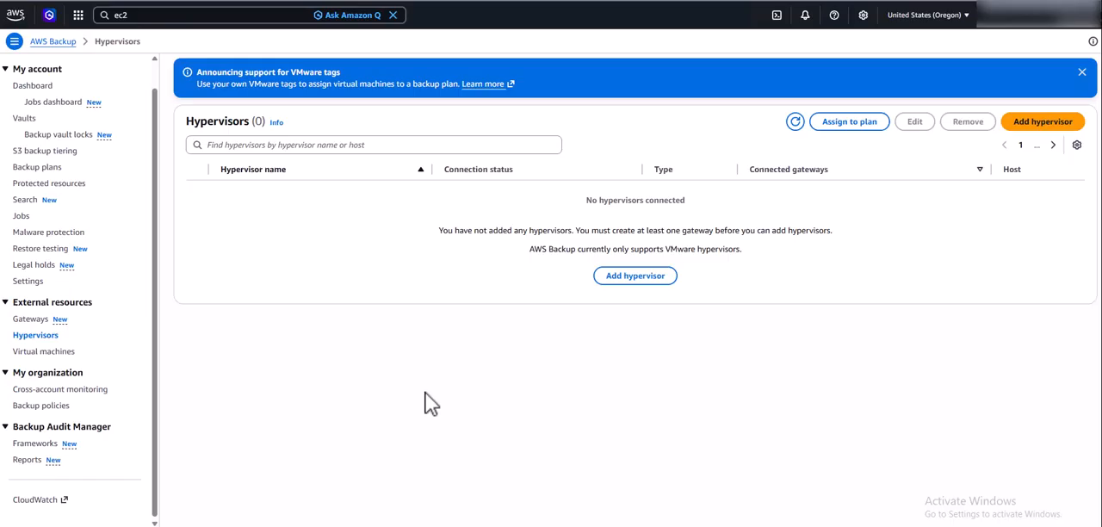
left_click(47, 351)
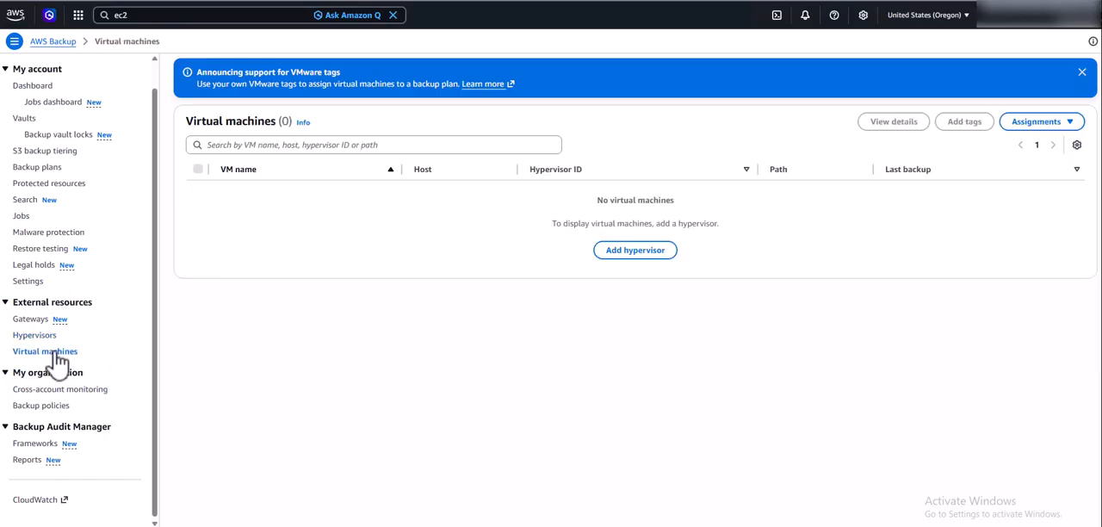